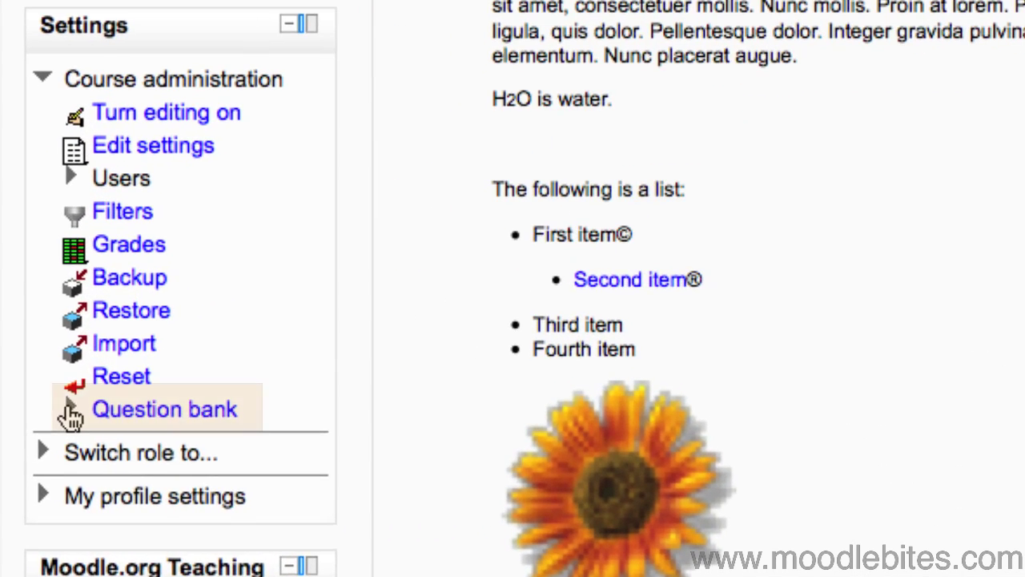
- Expand Question bank under Course administration in the Settings block
click(64, 421)
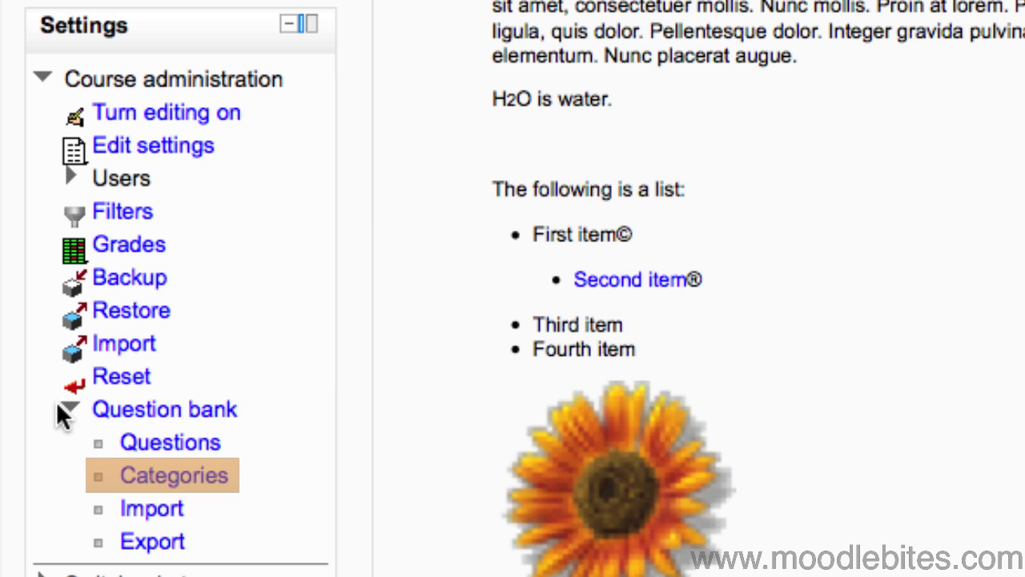
- Add a 'Mythical creatures' question category, with its info, to the Movie test course
click(222, 484)
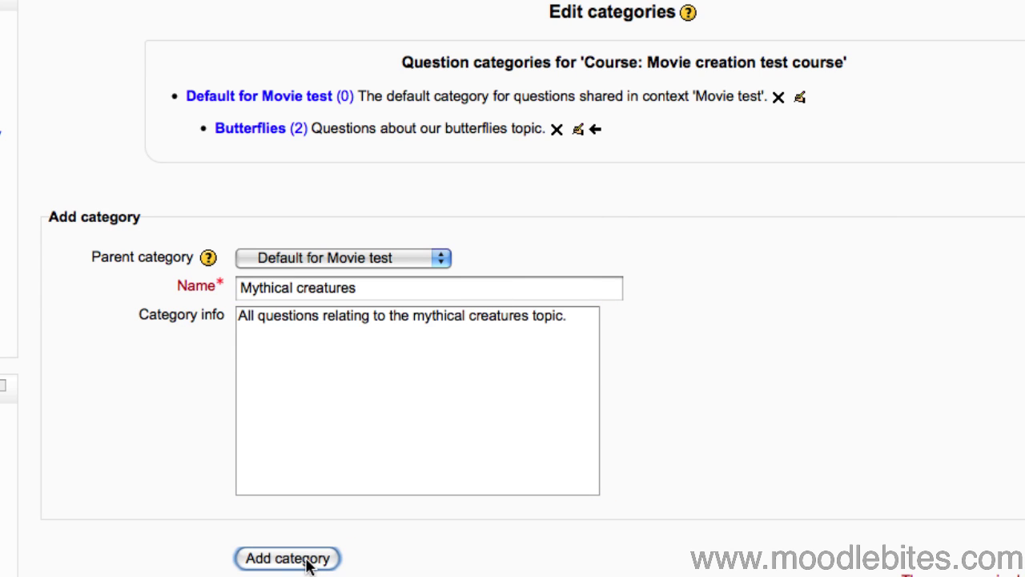
click(307, 560)
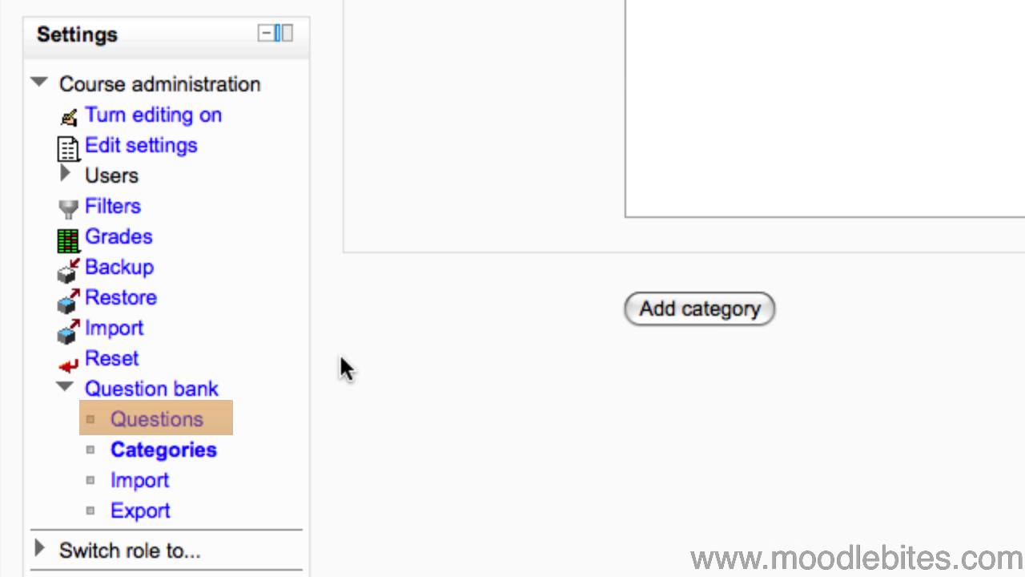
- Show the Questions list filtered to the Mythical creatures category
click(187, 431)
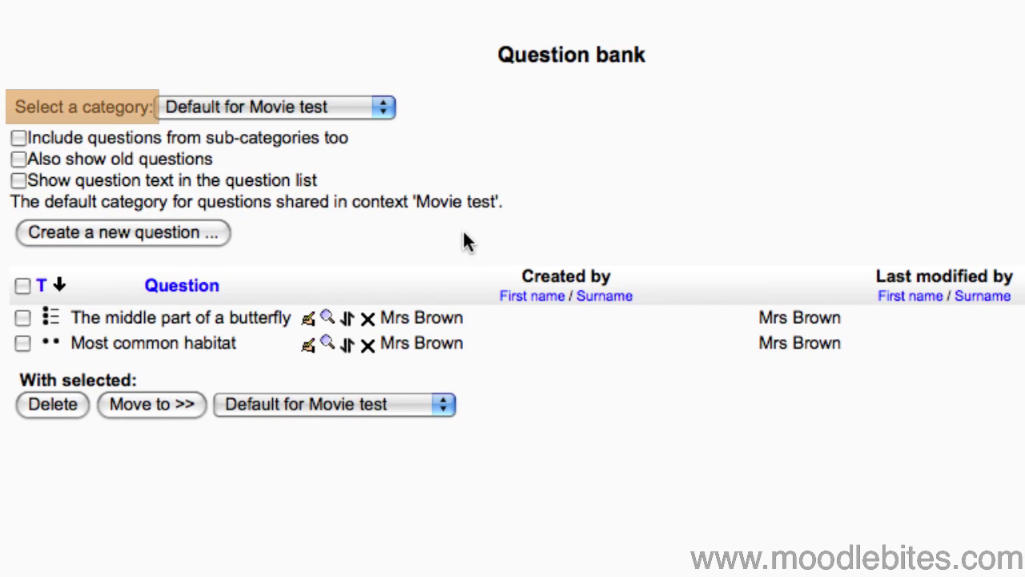
click(380, 110)
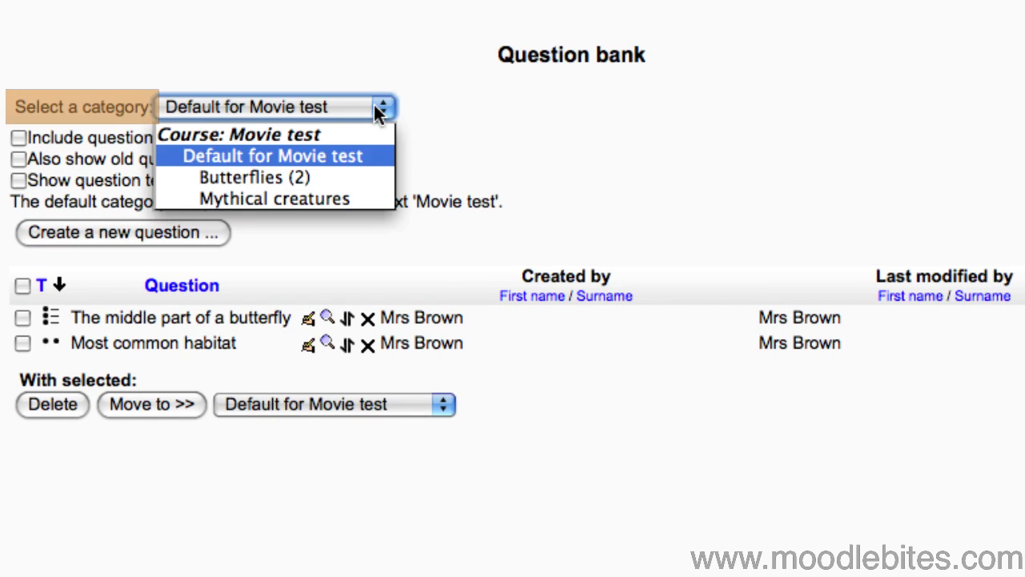
click(355, 196)
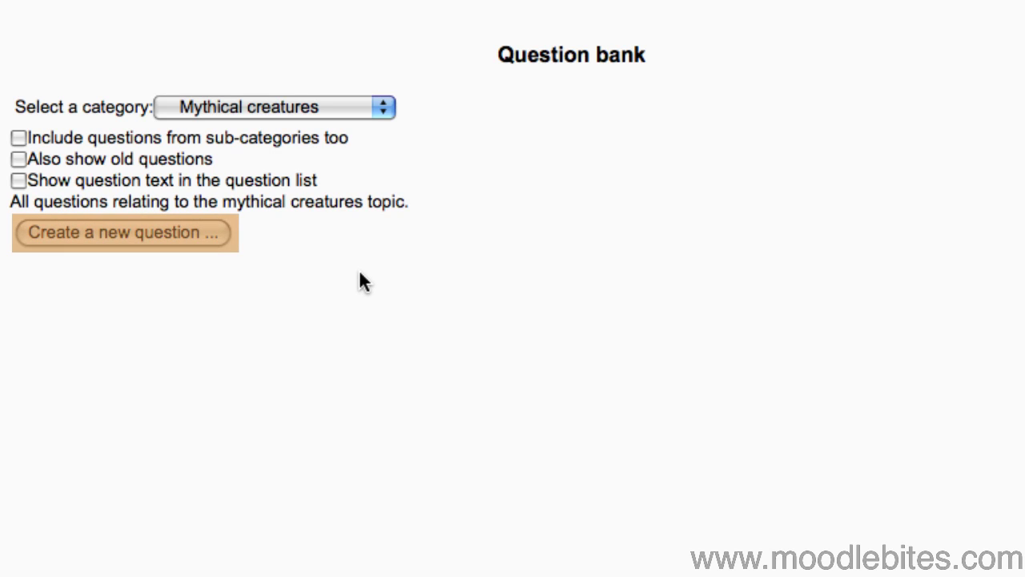
- Open the question-type chooser and review the Calculated, Calculated Simple and Calculated multichoice types
click(177, 233)
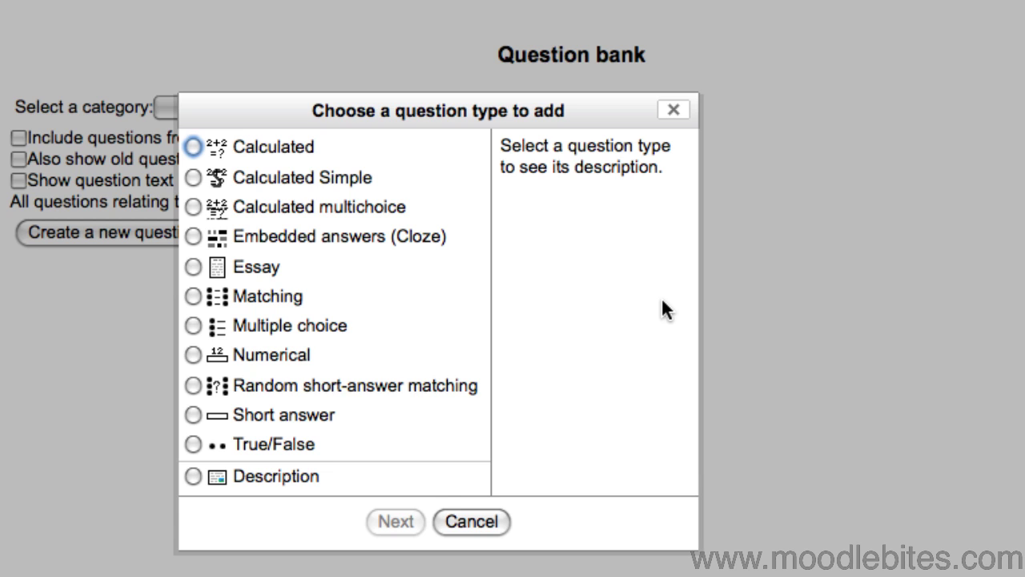
click(287, 147)
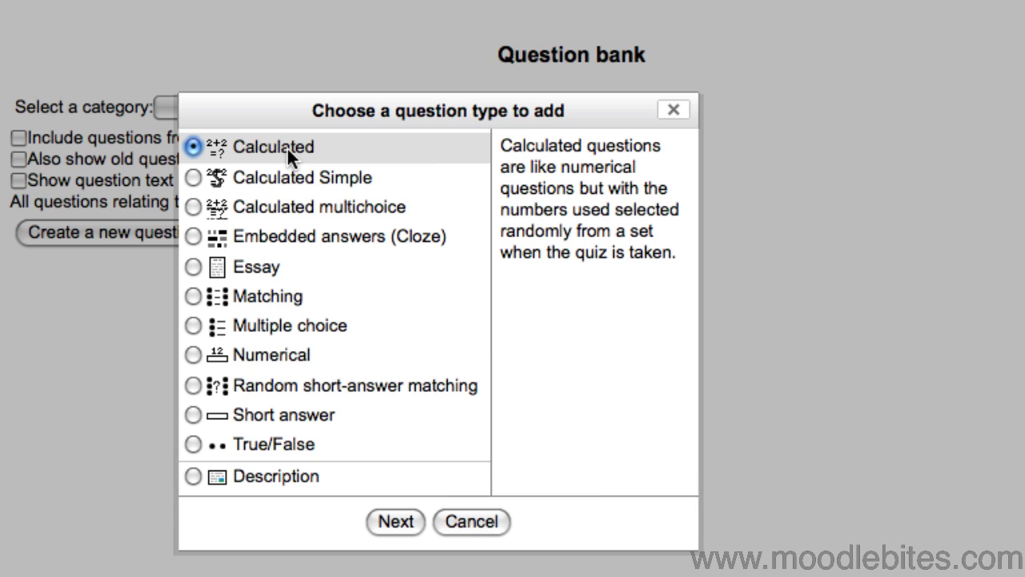
click(303, 179)
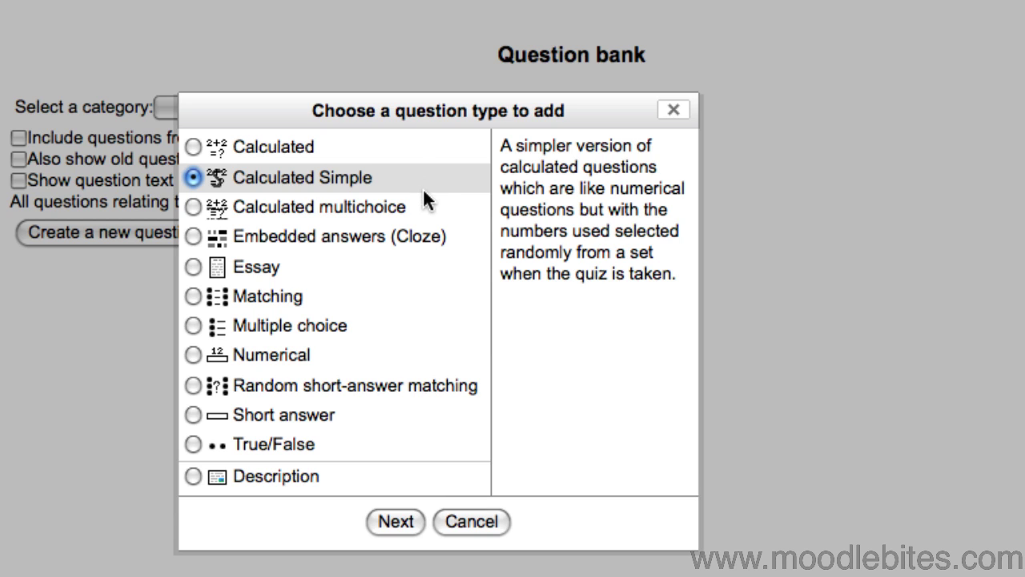
click(415, 207)
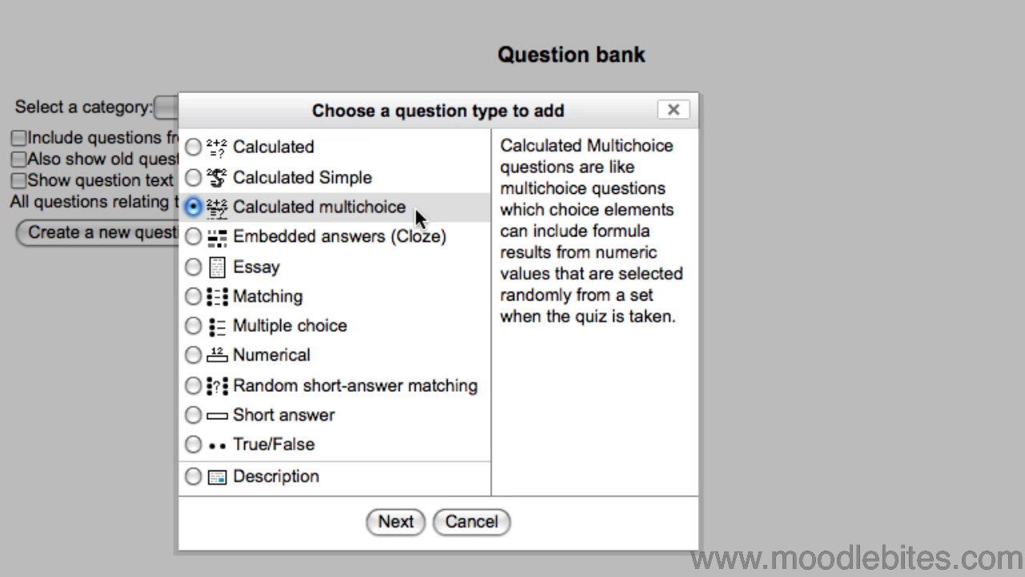
- Review the Embedded answers (Cloze), Essay, Matching and Multiple choice question types
click(405, 240)
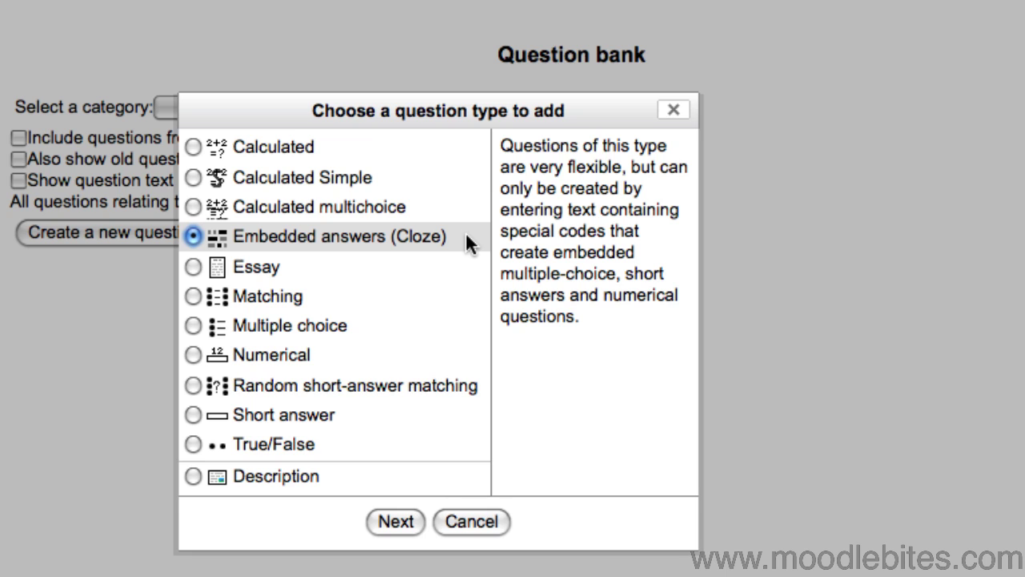
click(318, 271)
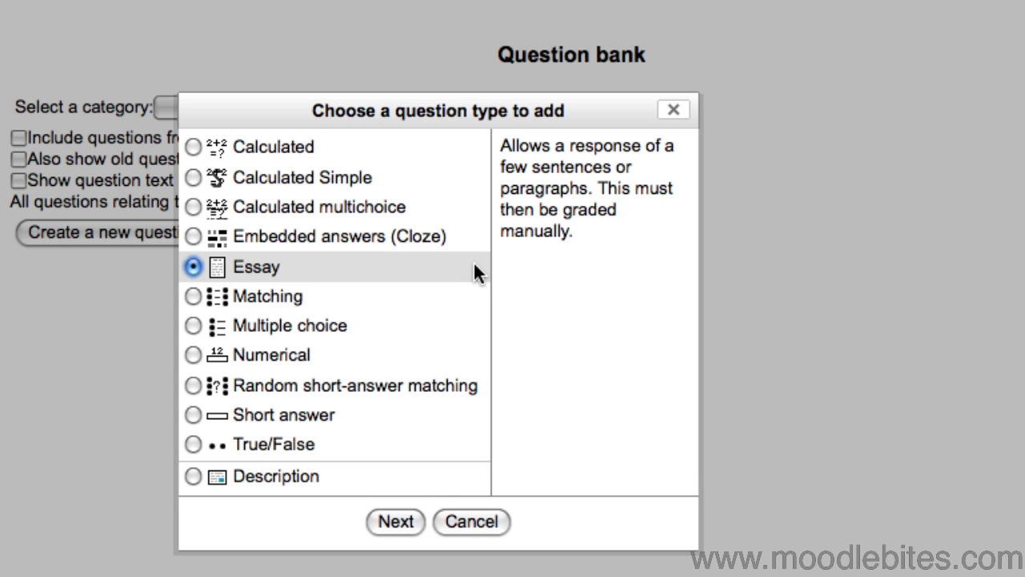
click(442, 298)
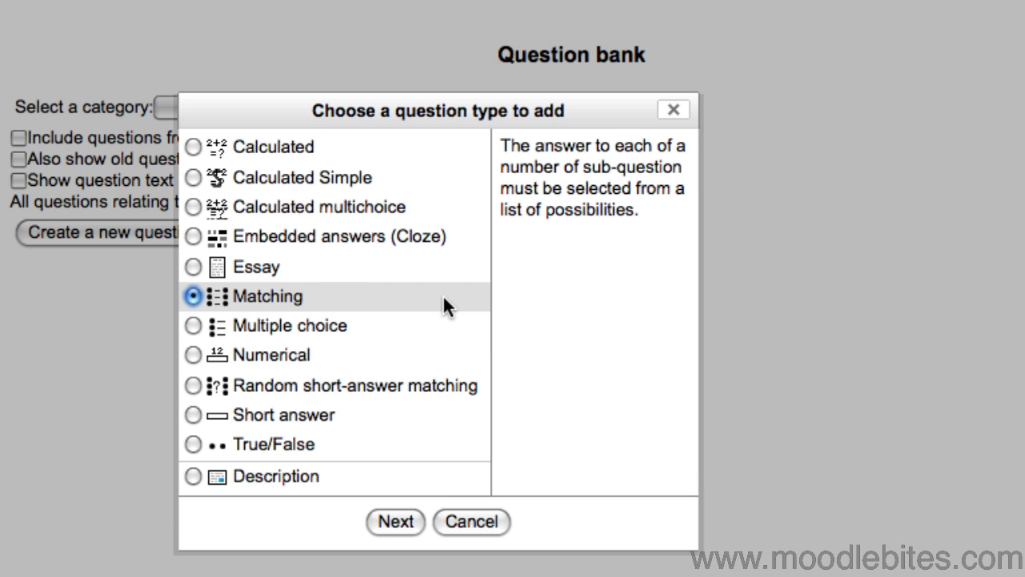
click(436, 326)
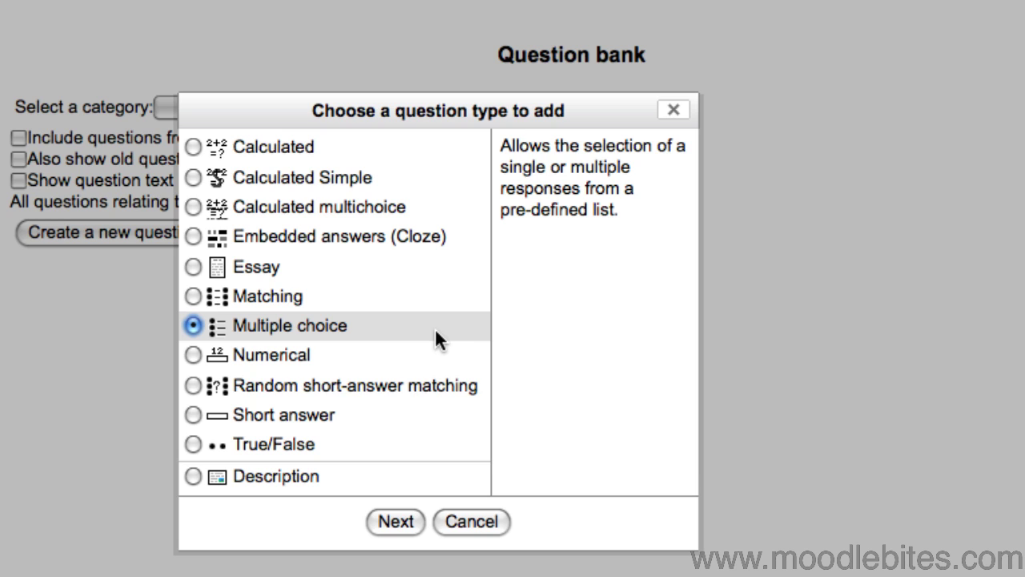
- Review the Numerical, Random short-answer matching and Short answer question types
click(428, 351)
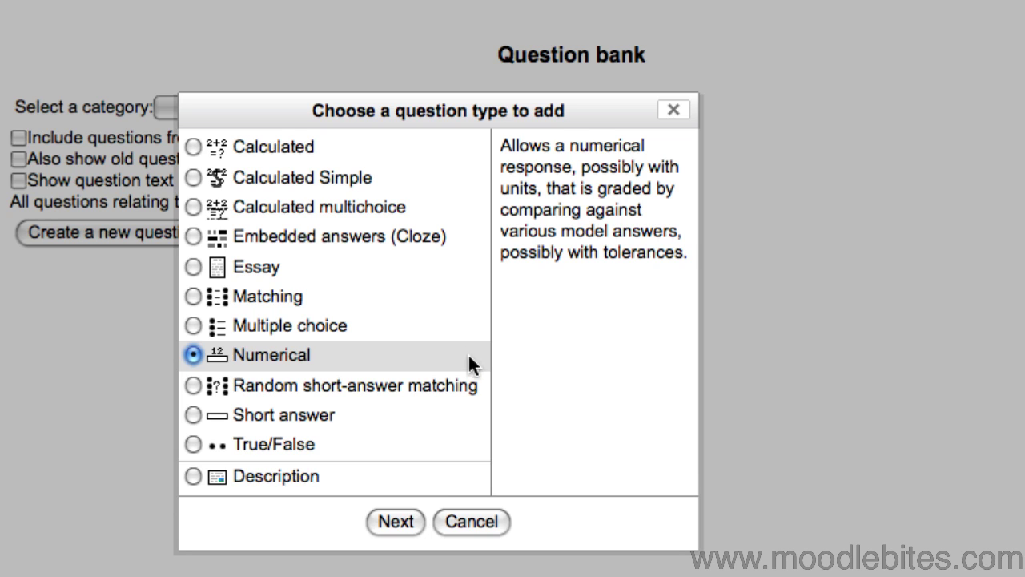
click(469, 391)
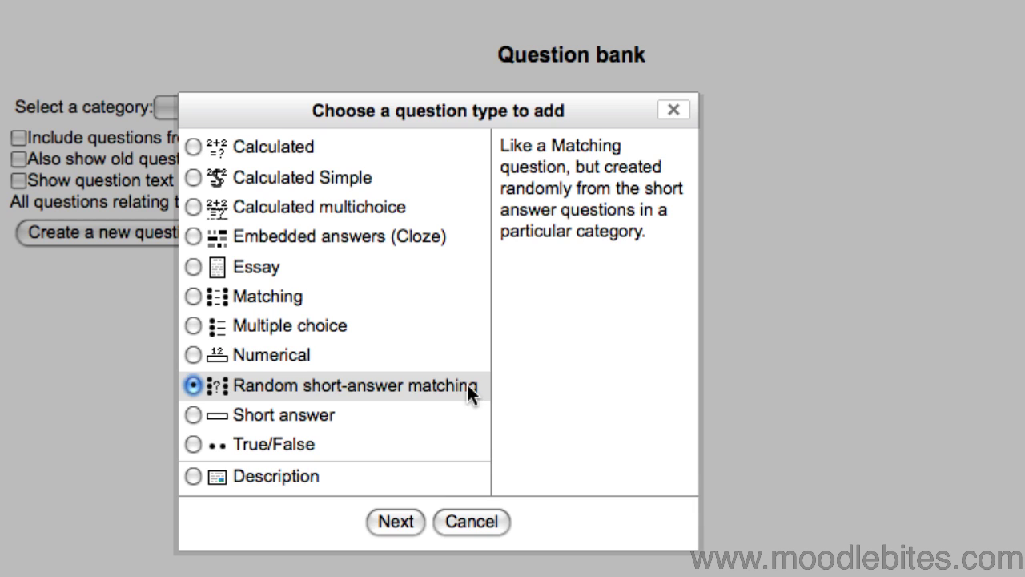
click(432, 415)
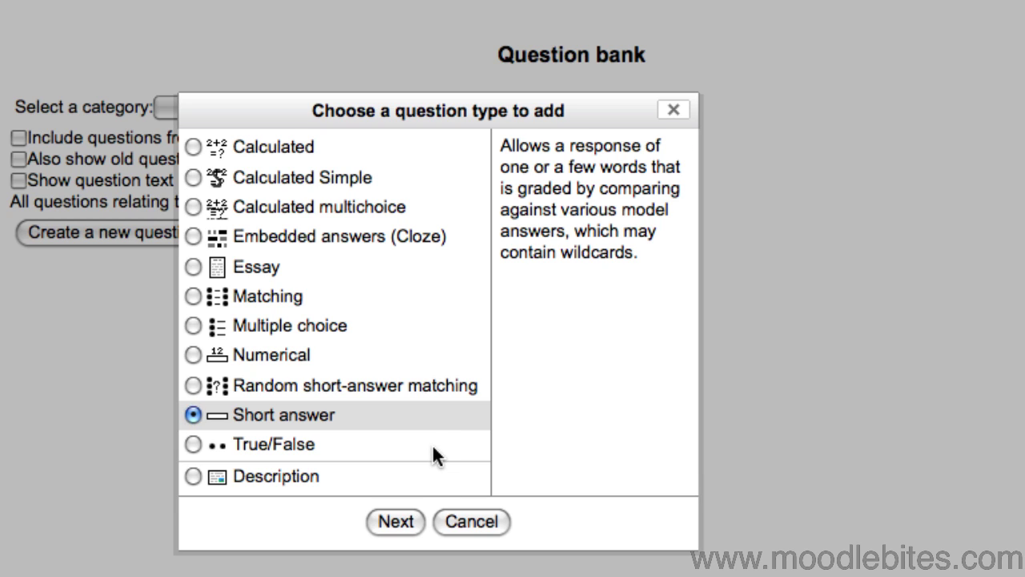
- Review the True/False question type and the Description type
click(433, 452)
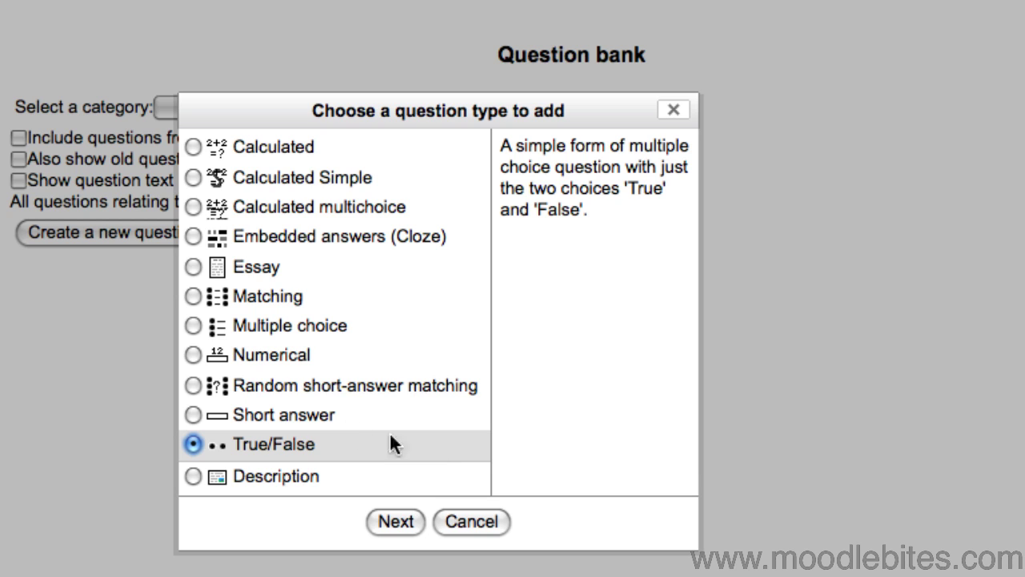
click(401, 479)
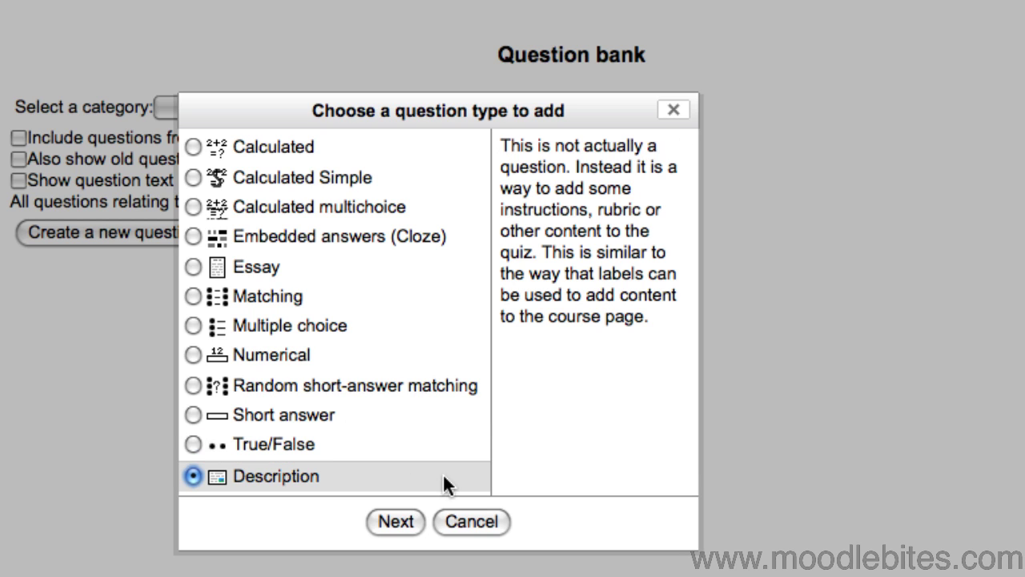